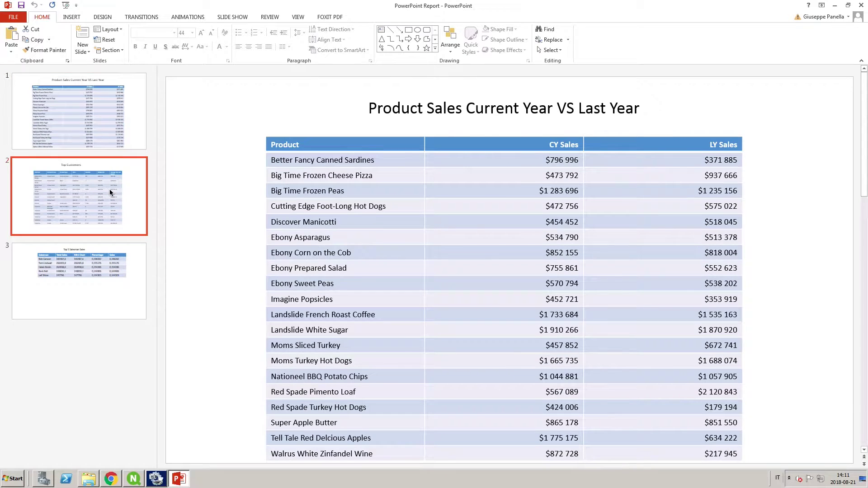
- Show slide 3 with the Top 5 Salesman Sales table in PowerPoint
{"action": "left_click", "coordinate": [107, 272]}
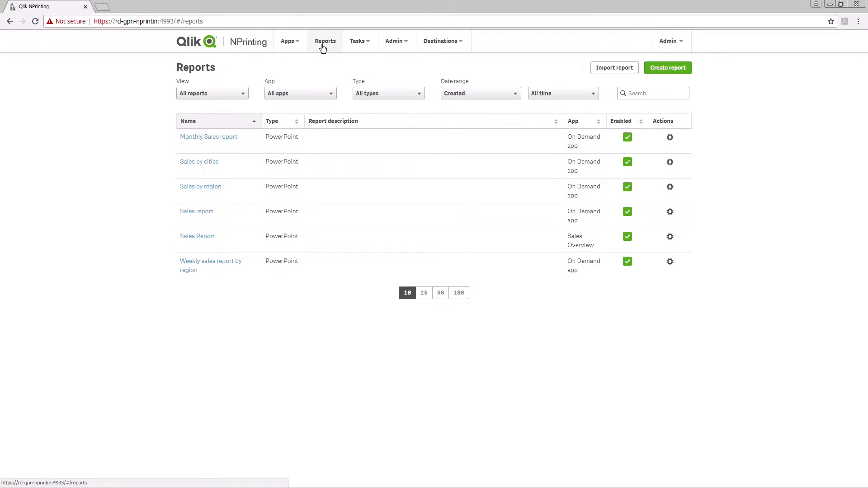
- Create a PowerPoint-type report titled 'PowerPoint Report' on the Sales Overview app and edit its template
{"action": "left_click", "coordinate": [664, 74]}
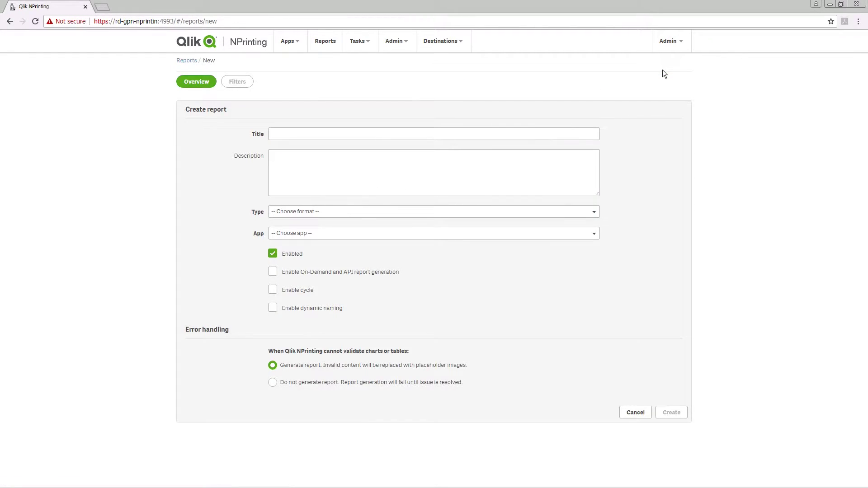
{"action": "left_click", "coordinate": [530, 132]}
{"action": "type", "text": "PowerPoint Report"}
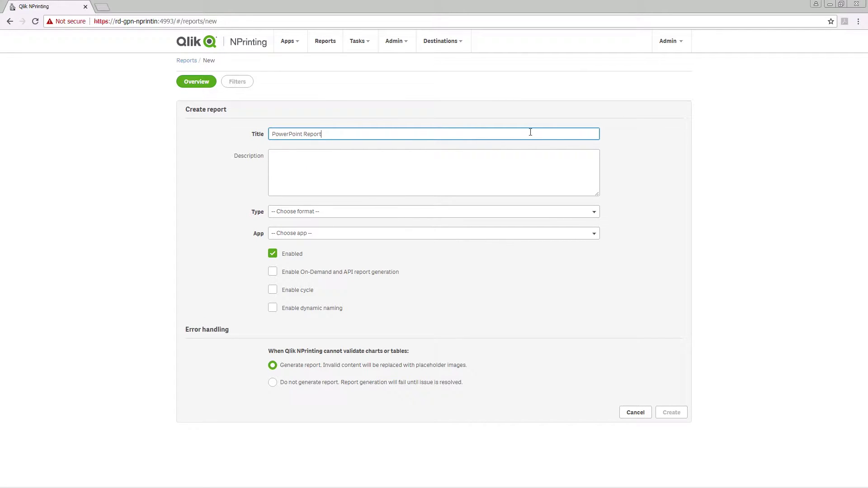
{"action": "left_click", "coordinate": [427, 210]}
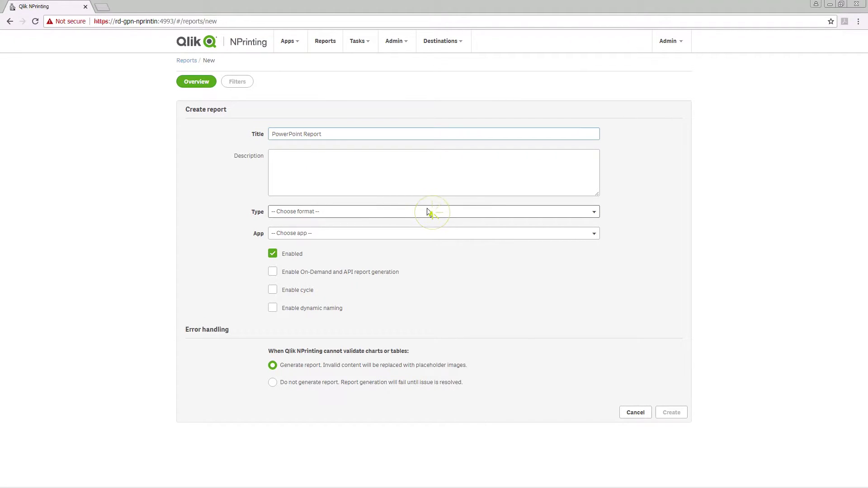
{"action": "left_click", "coordinate": [399, 247]}
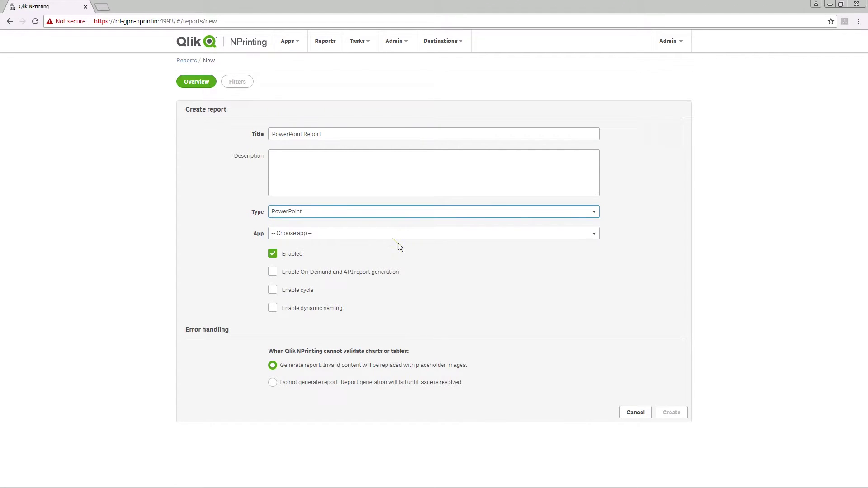
{"action": "left_click", "coordinate": [389, 239]}
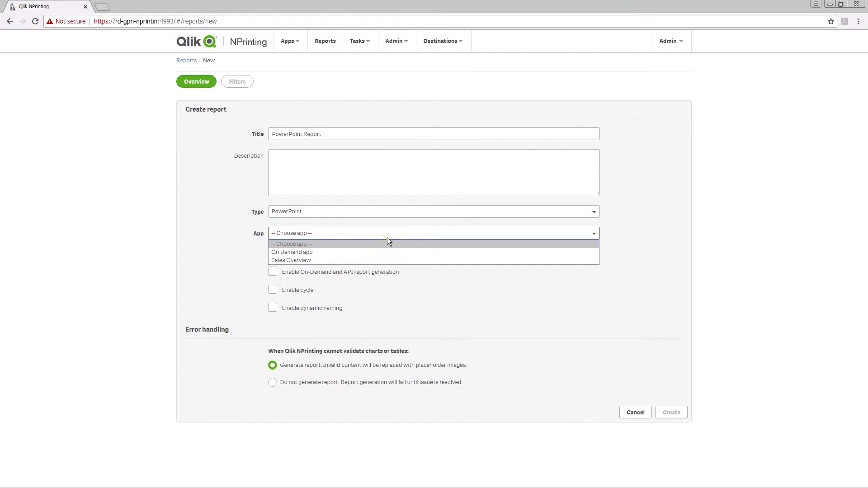
{"action": "left_click", "coordinate": [371, 260]}
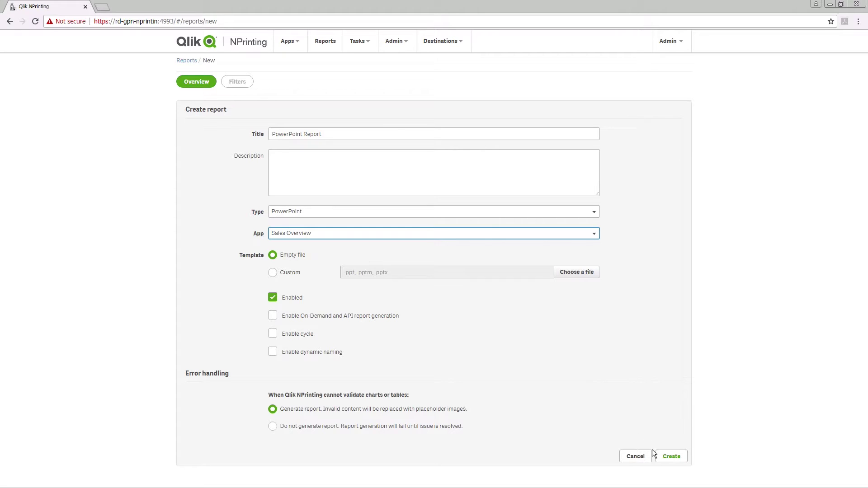
{"action": "left_click", "coordinate": [661, 455]}
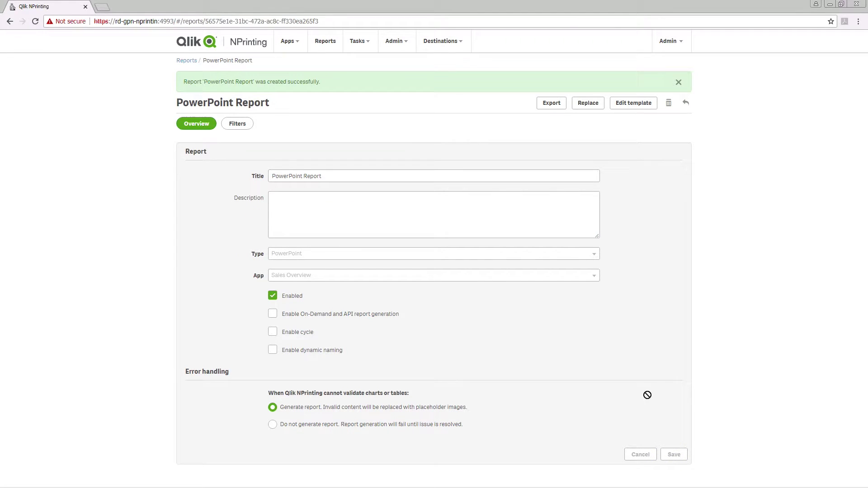
{"action": "left_click", "coordinate": [629, 107]}
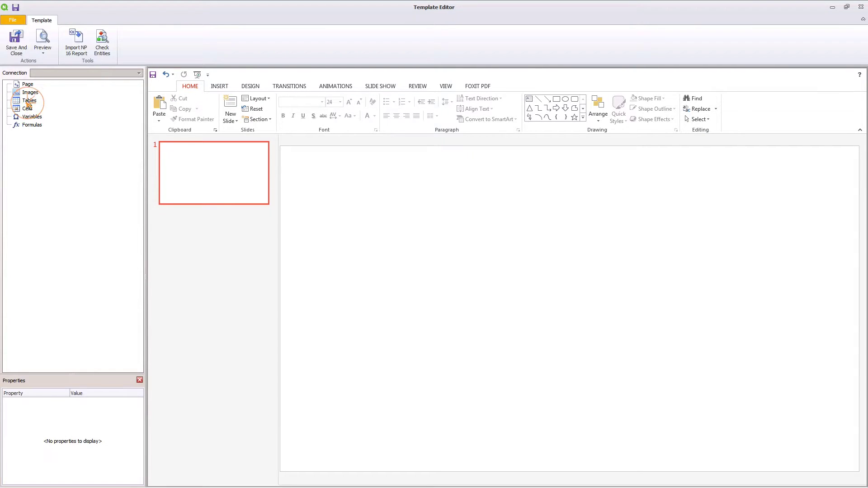
- Choose CY Sales vs LY Sales from the Qlik Sense - Executive Dashboard connection for the Tables group
{"action": "right_click", "coordinate": [27, 103]}
{"action": "left_click", "coordinate": [36, 107]}
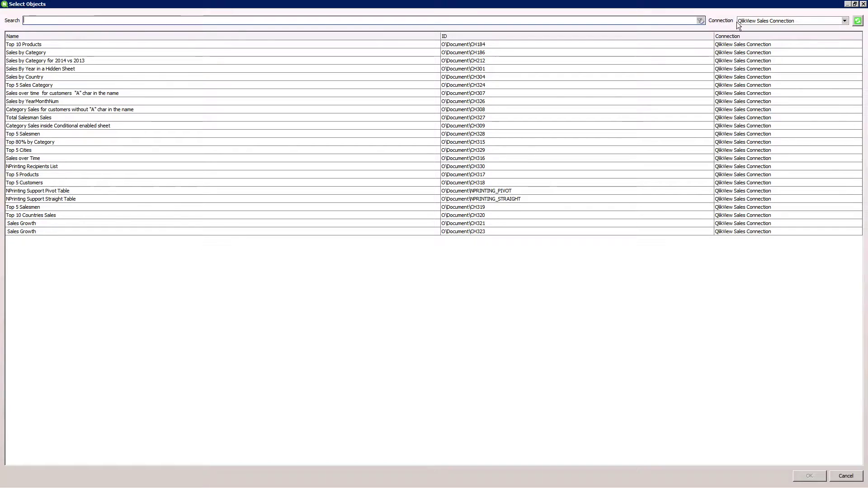
{"action": "left_click", "coordinate": [746, 23]}
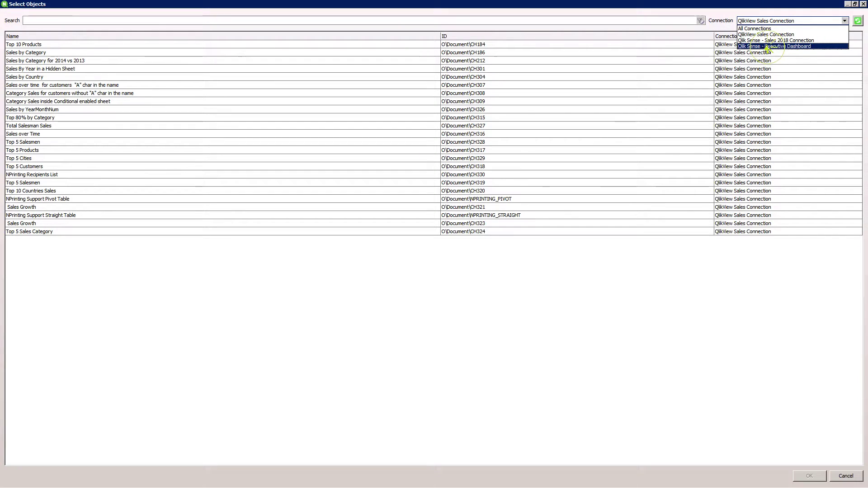
{"action": "left_click", "coordinate": [767, 47]}
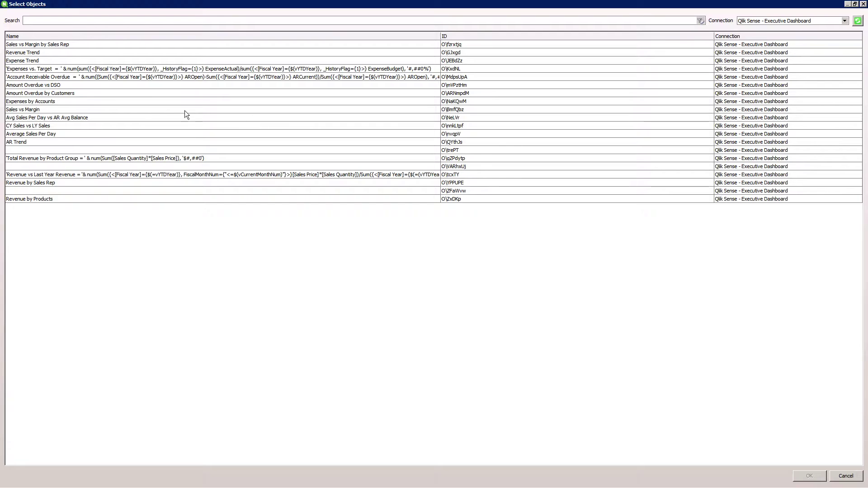
{"action": "left_click", "coordinate": [29, 126]}
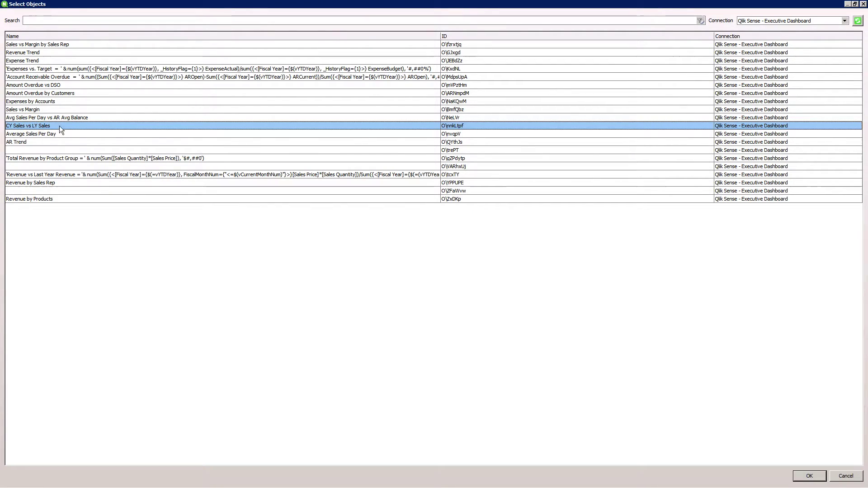
- Confirm the object and drag its Product, CY Sales and LY Sales columns onto slide 1 as a table
{"action": "left_click", "coordinate": [809, 476]}
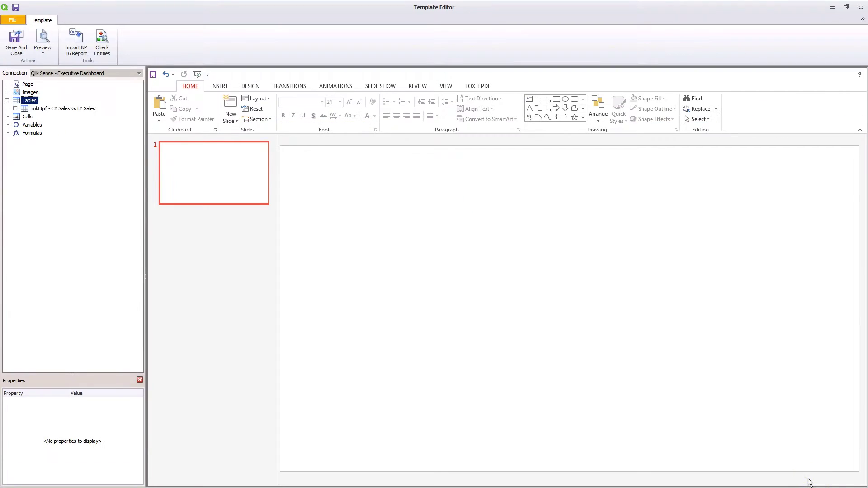
{"action": "left_click", "coordinate": [15, 109]}
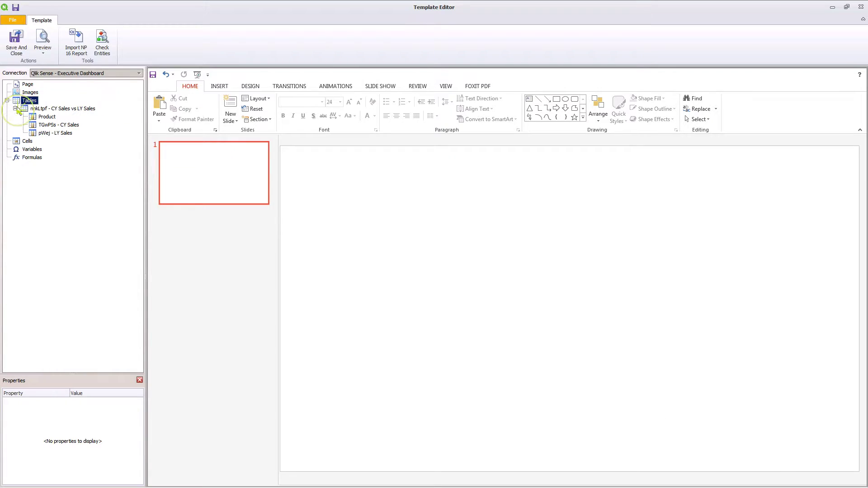
{"action": "left_click", "coordinate": [41, 118]}
{"action": "left_click", "coordinate": [47, 126], "text": "ctrl"}
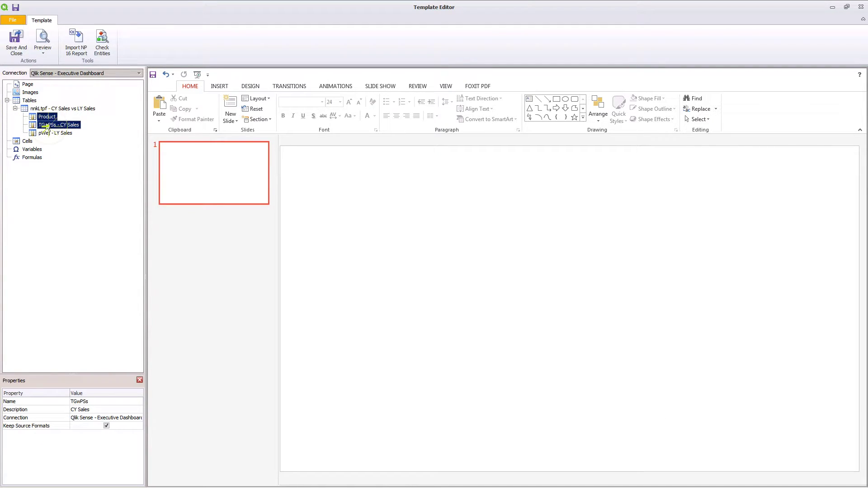
{"action": "left_click", "coordinate": [49, 134], "text": "ctrl"}
{"action": "left_click_drag", "start_coordinate": [49, 134], "coordinate": [414, 216]}
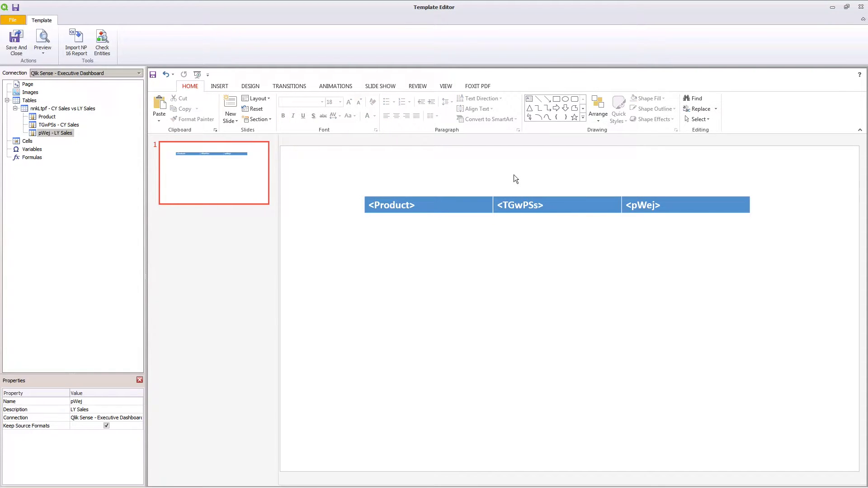
- Add a 24 pt text box 'Product Sales Current Year VS Last Year' above the table
{"action": "left_click", "coordinate": [219, 86]}
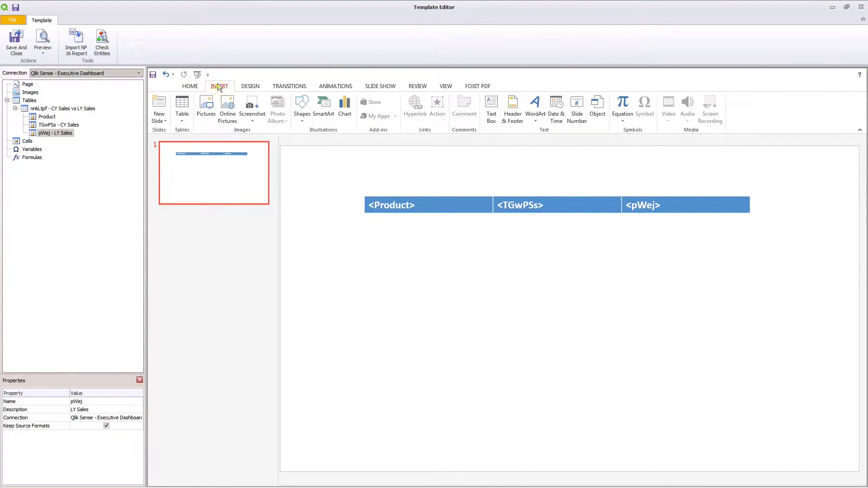
{"action": "left_click", "coordinate": [491, 107]}
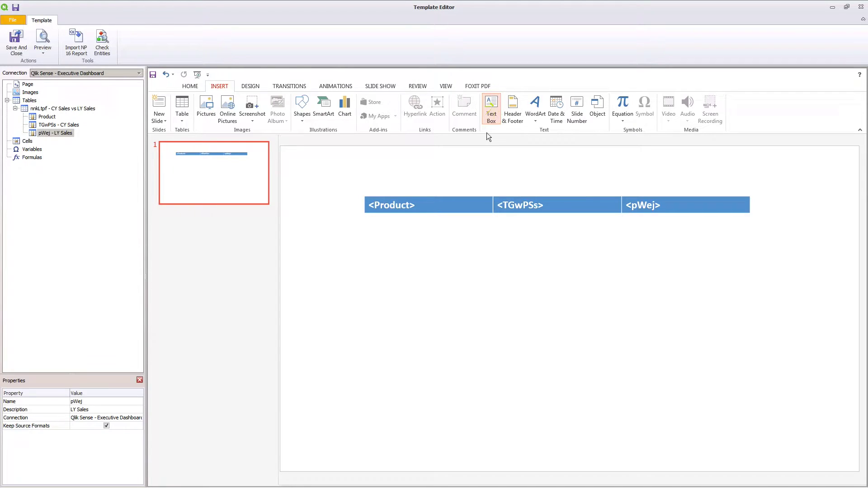
{"action": "left_click", "coordinate": [474, 169]}
{"action": "type", "text": "Product Sales "}
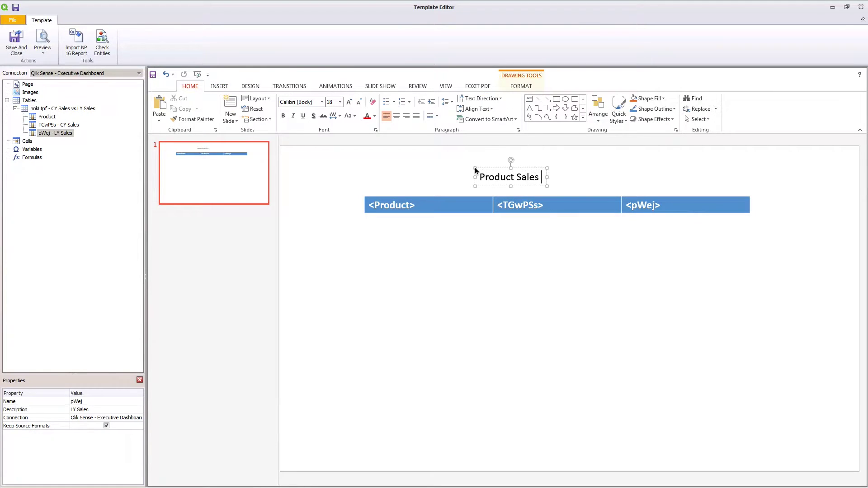
{"action": "type", "text": "Current Year VS Last Year"}
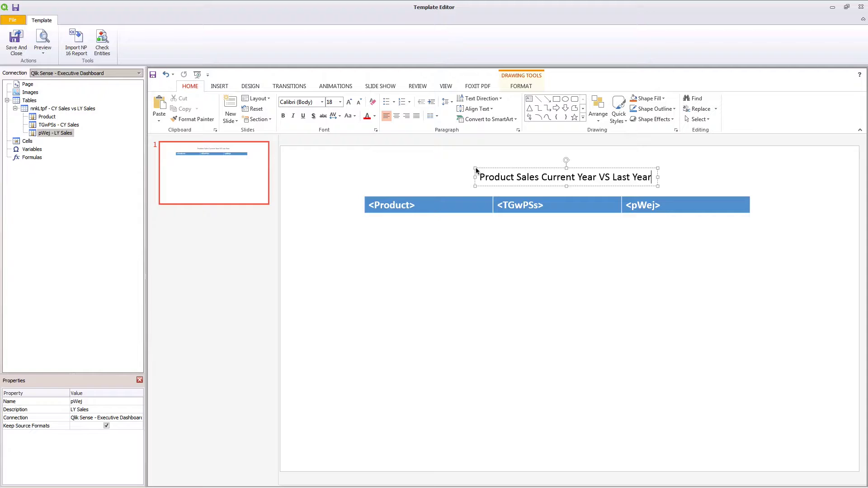
{"action": "left_click", "coordinate": [476, 167]}
{"action": "left_click", "coordinate": [349, 102]}
{"action": "left_click", "coordinate": [349, 102]}
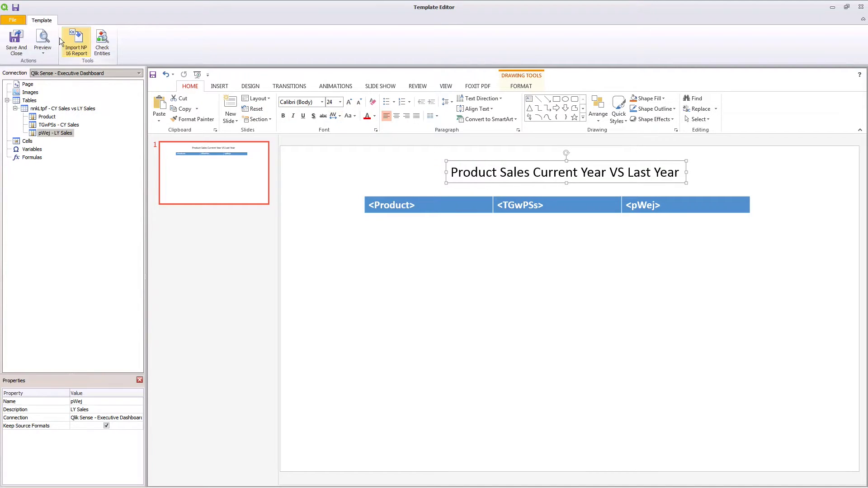
- Preview the report in PowerPoint, scroll through the product sales table, and close the preview
{"action": "left_click", "coordinate": [42, 42]}
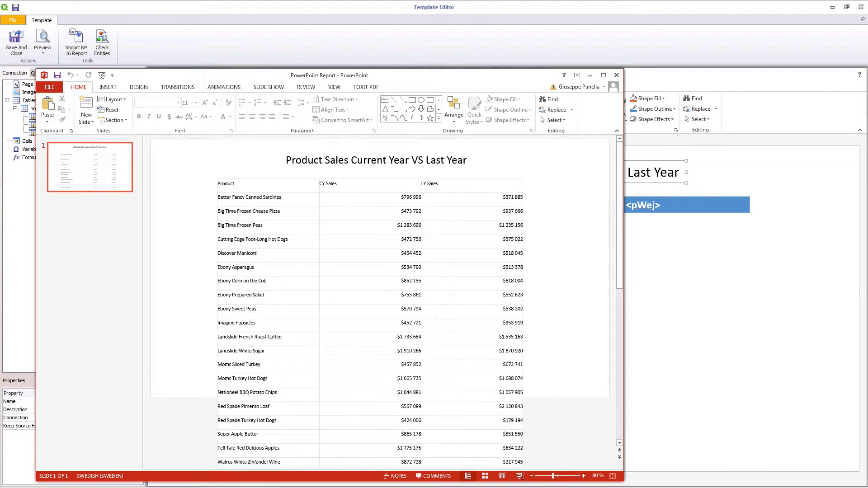
{"action": "left_click_drag", "start_coordinate": [620, 274], "coordinate": [620, 350]}
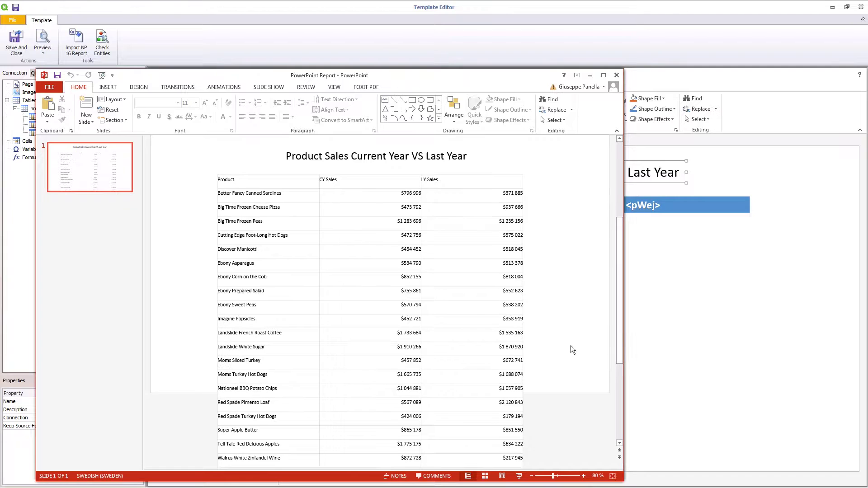
{"action": "left_click", "coordinate": [616, 75]}
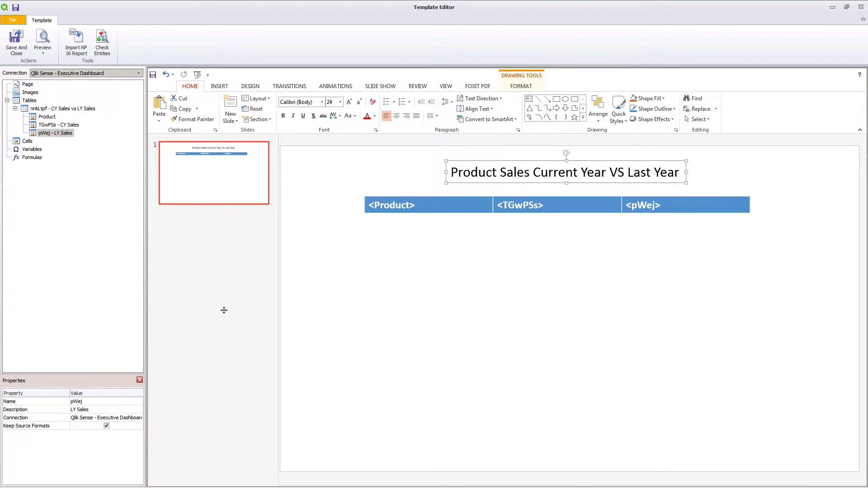
- Turn off Keep Source Formats for the LY Sales, Product and CY Sales columns
{"action": "left_click", "coordinate": [107, 426]}
{"action": "left_click", "coordinate": [55, 117]}
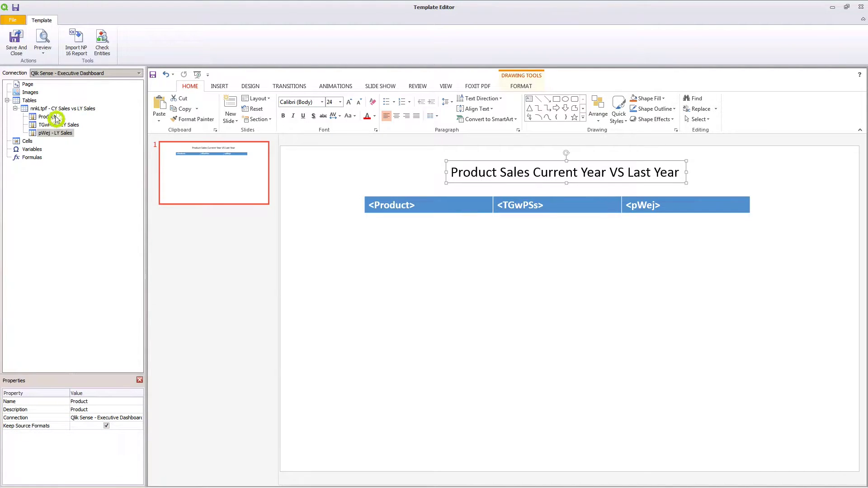
{"action": "left_click", "coordinate": [107, 426]}
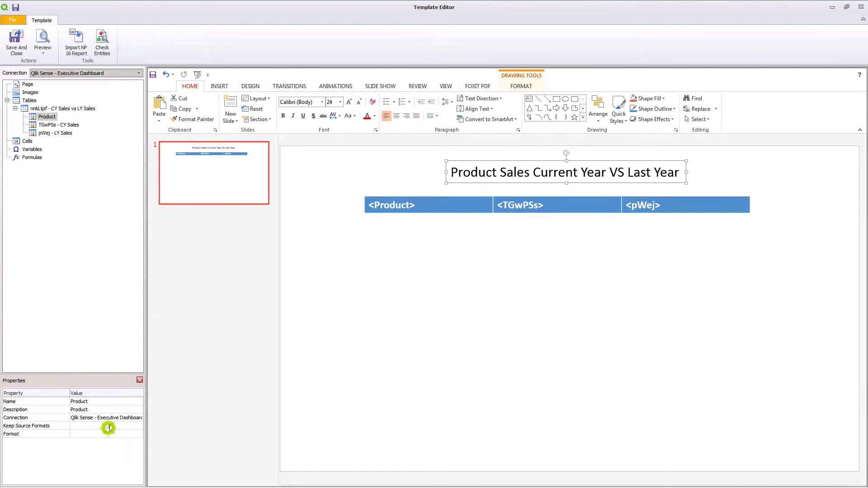
{"action": "left_click", "coordinate": [58, 125]}
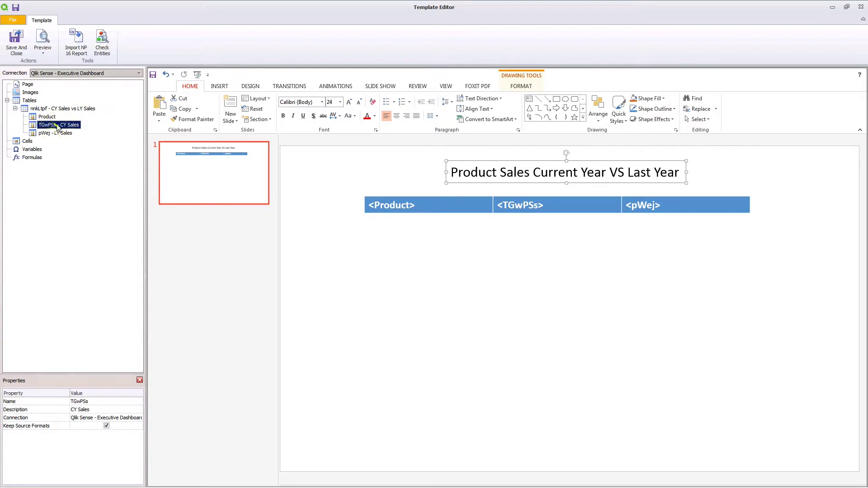
{"action": "left_click", "coordinate": [107, 425]}
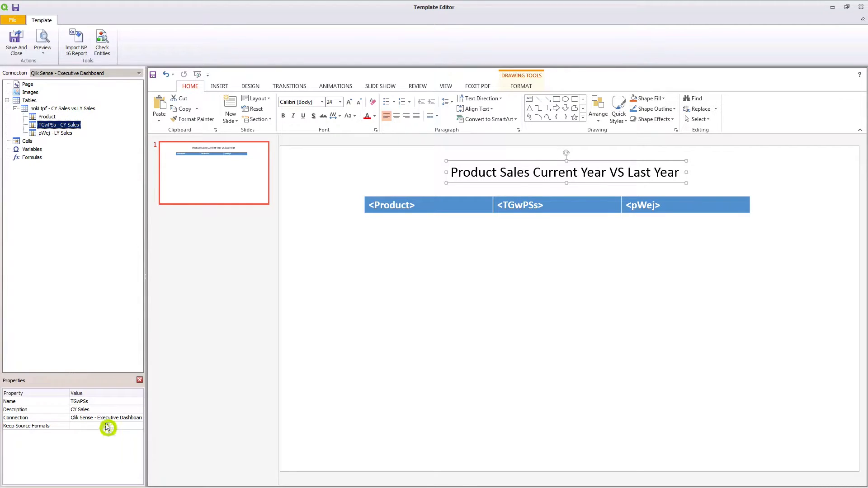
- Set the header font size to 12 and right-align the CY Sales and LY Sales headers
{"action": "left_click", "coordinate": [331, 104]}
{"action": "type", "text": "12"}
{"action": "key", "text": "Return"}
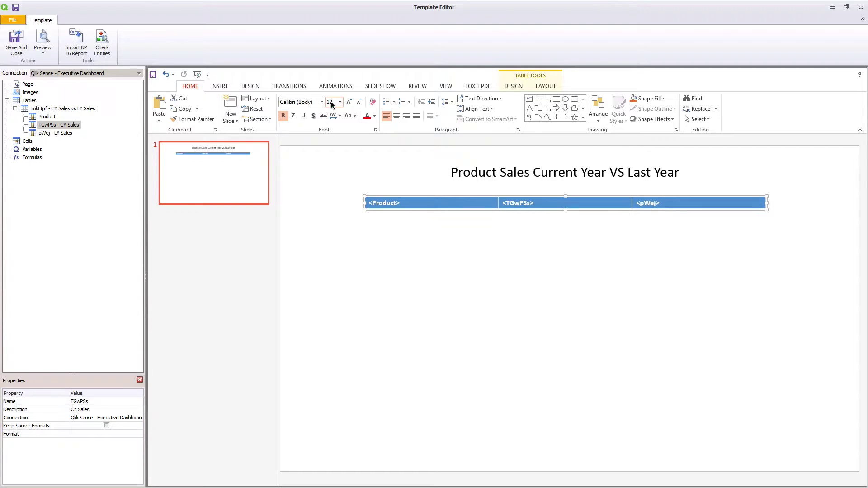
{"action": "left_click_drag", "start_coordinate": [501, 204], "coordinate": [550, 204]}
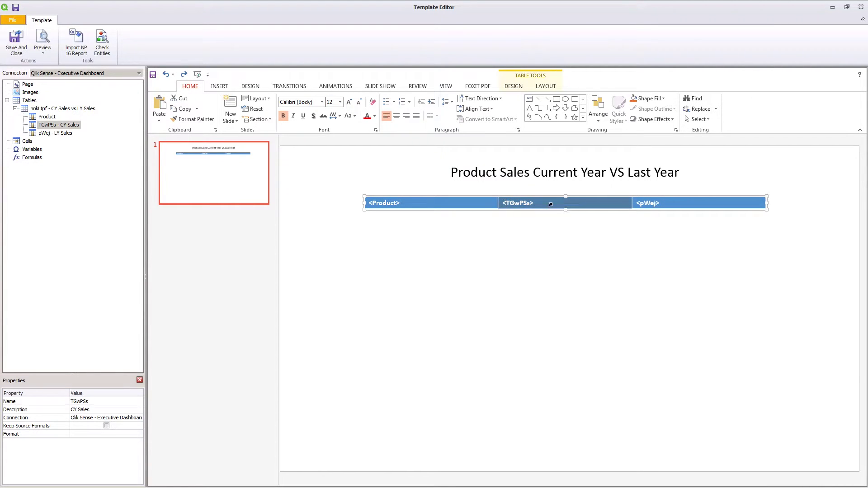
{"action": "left_click", "coordinate": [670, 206], "text": "shift"}
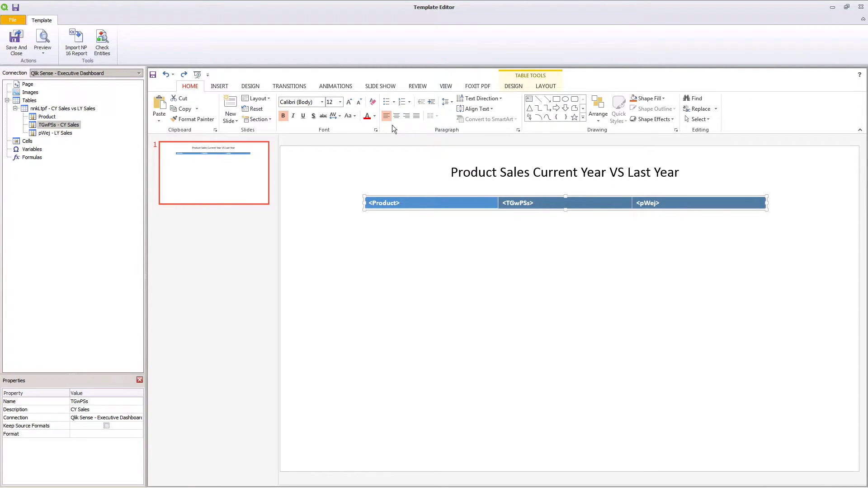
{"action": "left_click", "coordinate": [407, 117]}
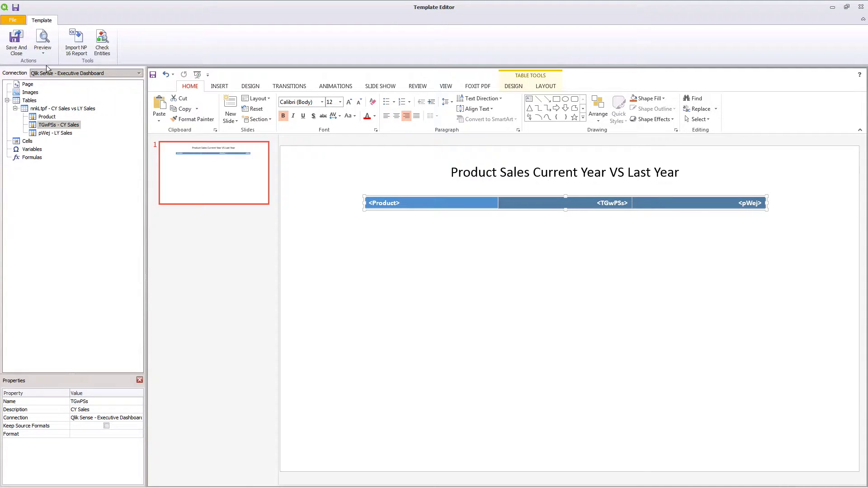
- Preview the reformatted report, close it, and return to the Tables group options
{"action": "left_click", "coordinate": [42, 38]}
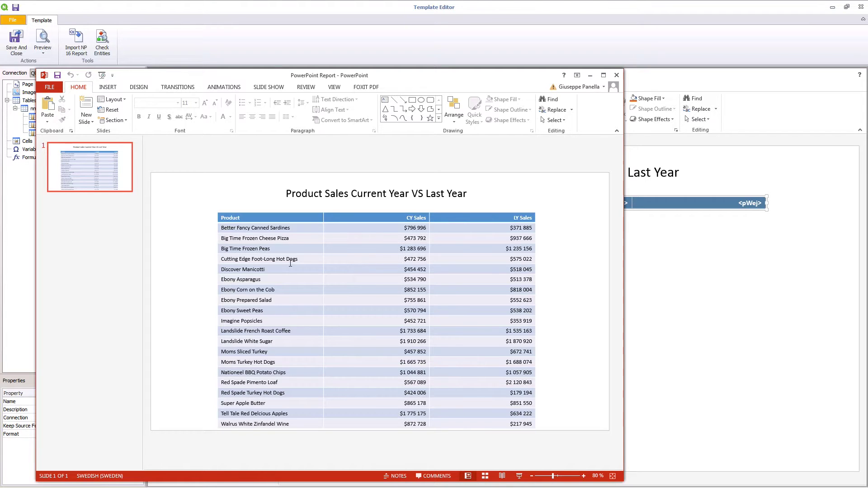
{"action": "left_click", "coordinate": [616, 75]}
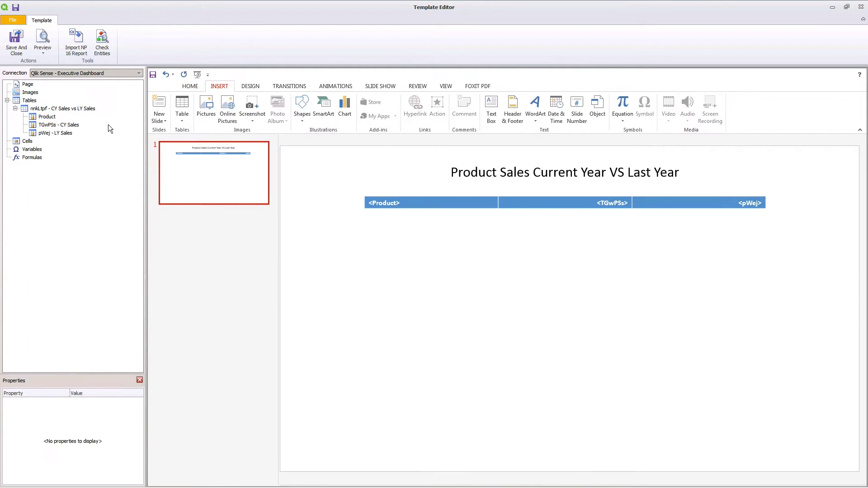
{"action": "left_click", "coordinate": [28, 101]}
{"action": "right_click", "coordinate": [28, 101]}
- Add the Top Customers object from the Sales 2018 Connection and expand its fields
{"action": "left_click", "coordinate": [41, 104]}
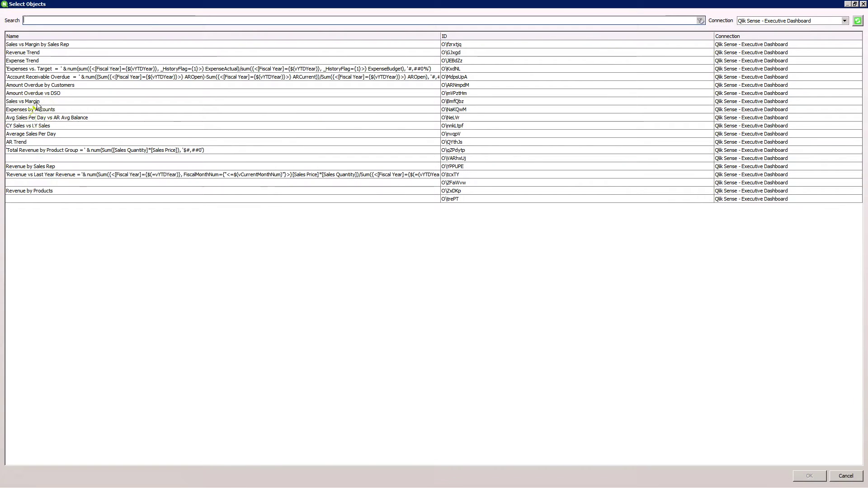
{"action": "left_click", "coordinate": [764, 21]}
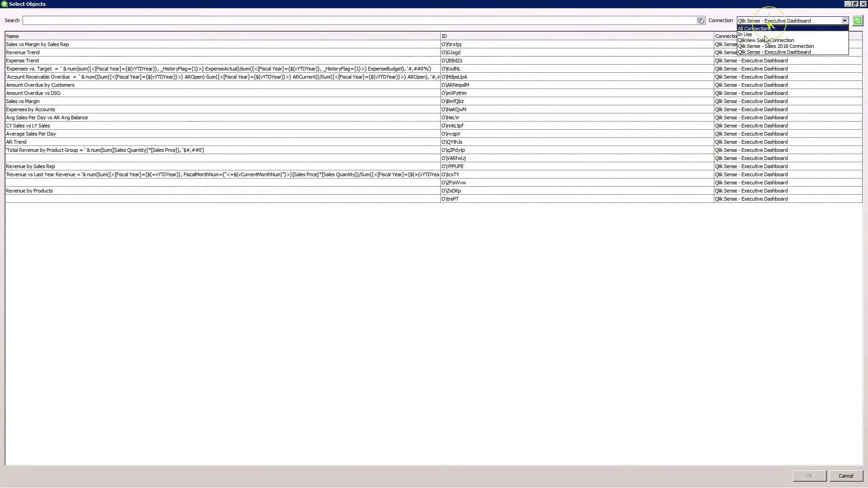
{"action": "left_click", "coordinate": [763, 47]}
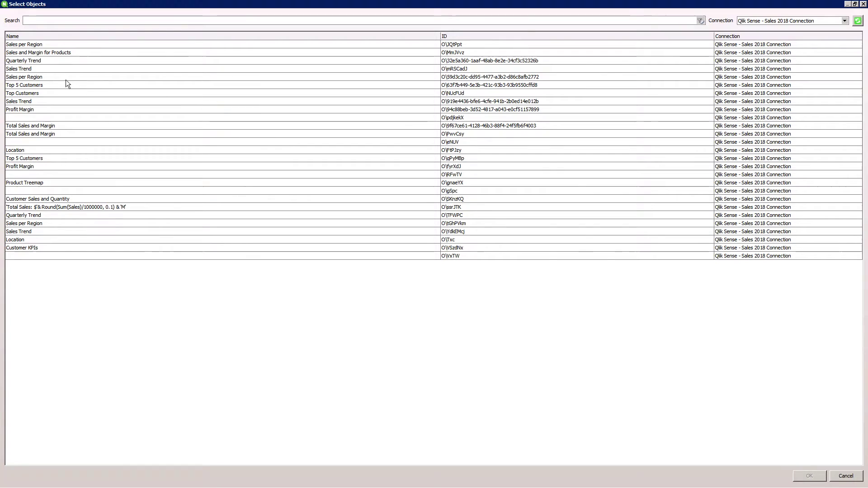
{"action": "left_click", "coordinate": [33, 93]}
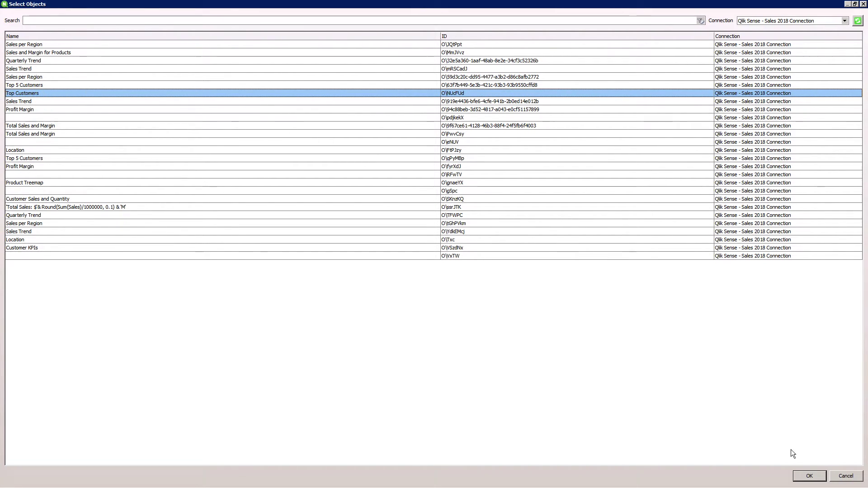
{"action": "left_click", "coordinate": [808, 476]}
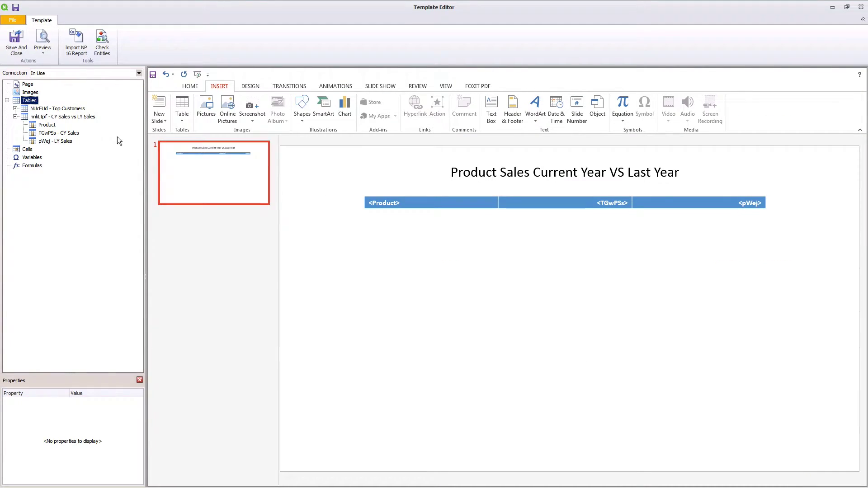
{"action": "left_click", "coordinate": [15, 109]}
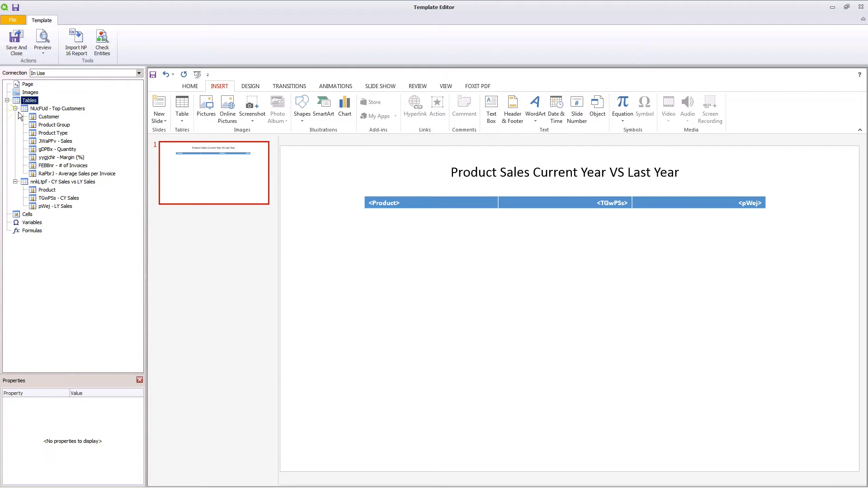
- Add slide 2 with a table of the seven Top Customers fields, Customer through Average Sales per Invoice
{"action": "left_click", "coordinate": [190, 86]}
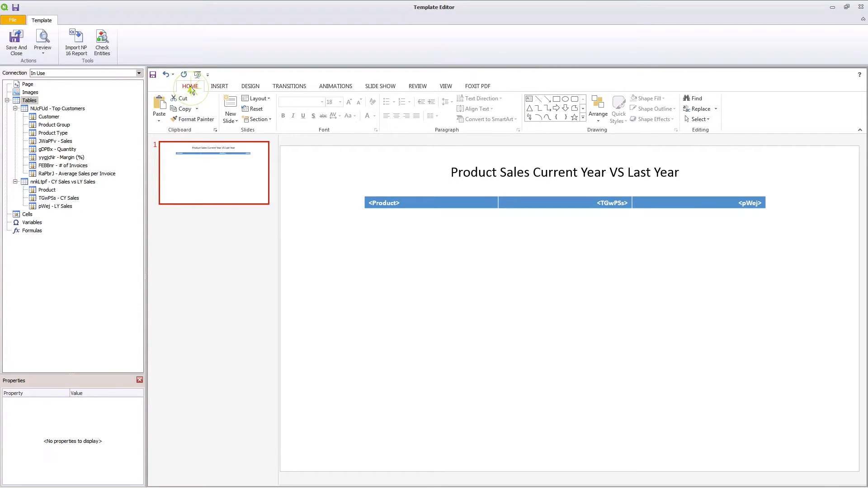
{"action": "left_click", "coordinate": [229, 107]}
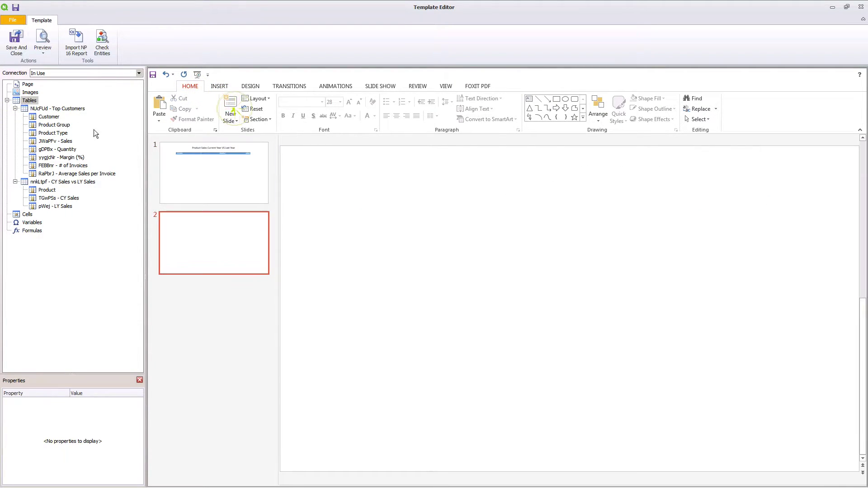
{"action": "left_click", "coordinate": [46, 117]}
{"action": "left_click", "coordinate": [47, 125], "text": "ctrl"}
{"action": "left_click", "coordinate": [46, 133], "text": "ctrl"}
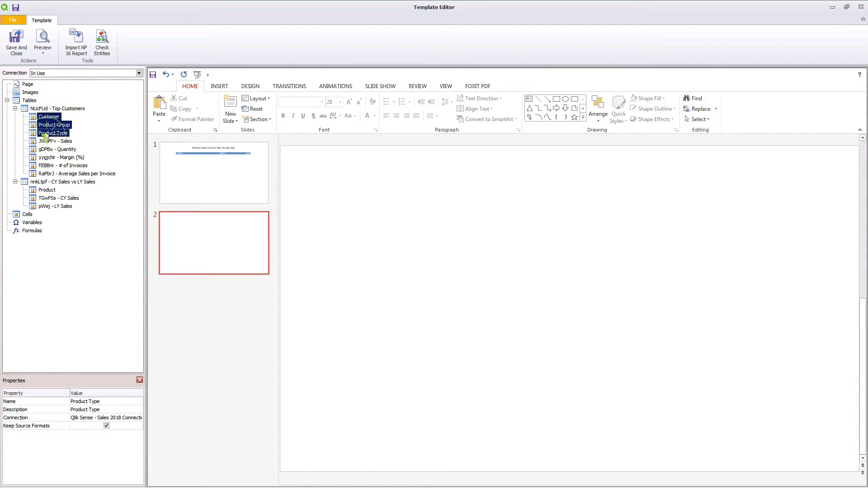
{"action": "left_click", "coordinate": [47, 141], "text": "ctrl"}
{"action": "left_click", "coordinate": [50, 149], "text": "ctrl"}
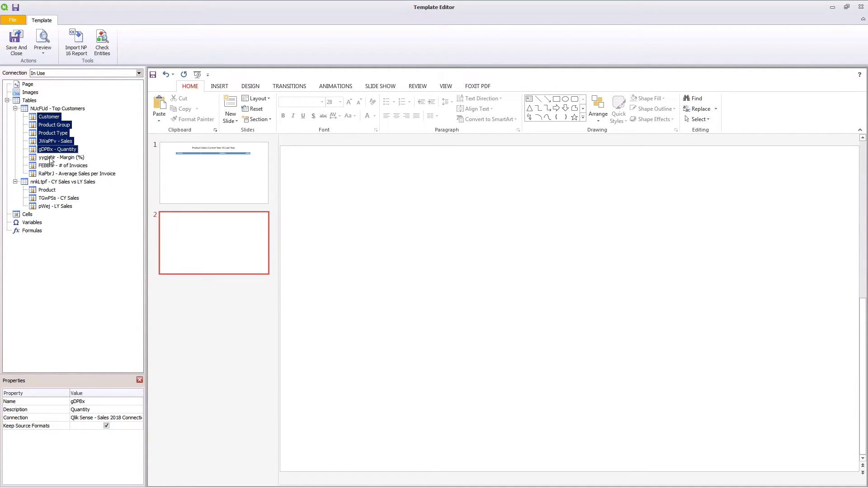
{"action": "left_click", "coordinate": [50, 157], "text": "ctrl"}
{"action": "left_click", "coordinate": [52, 174], "text": "ctrl"}
{"action": "left_click_drag", "start_coordinate": [52, 177], "coordinate": [423, 198]}
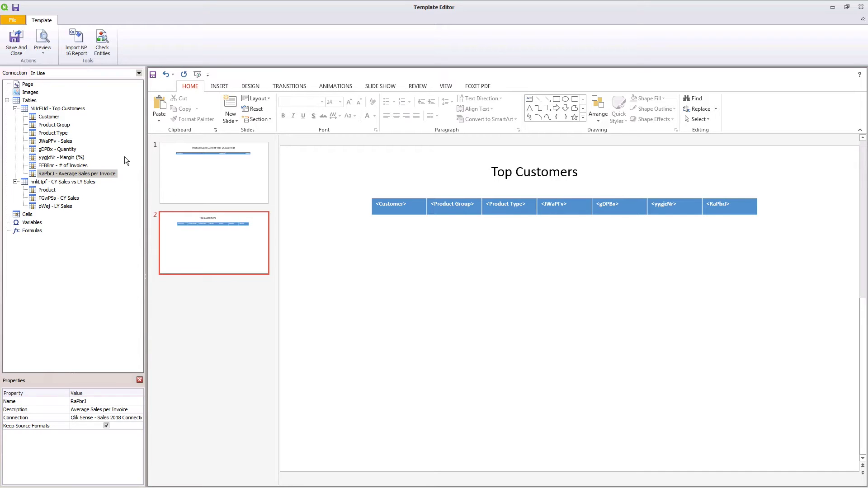
{"action": "left_click", "coordinate": [74, 112]}
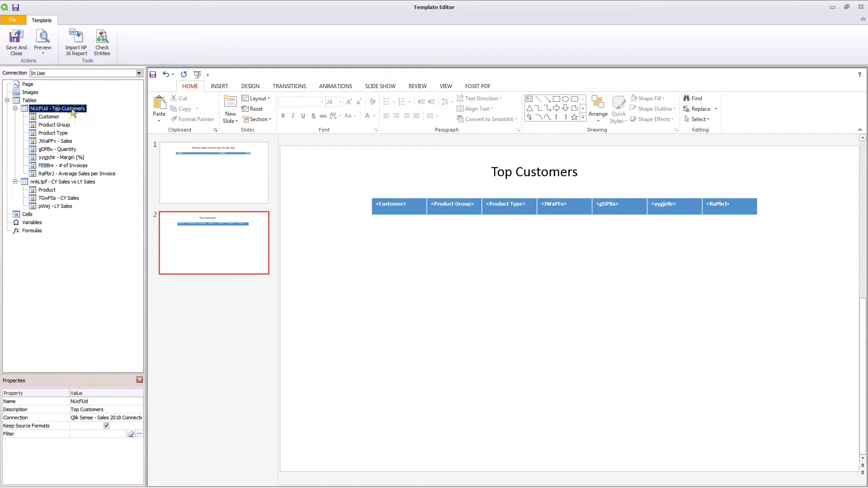
- Disable Keep Source Formats on Top Customers, apply the Selected Groups filter, and generate a preview
{"action": "left_click", "coordinate": [106, 426]}
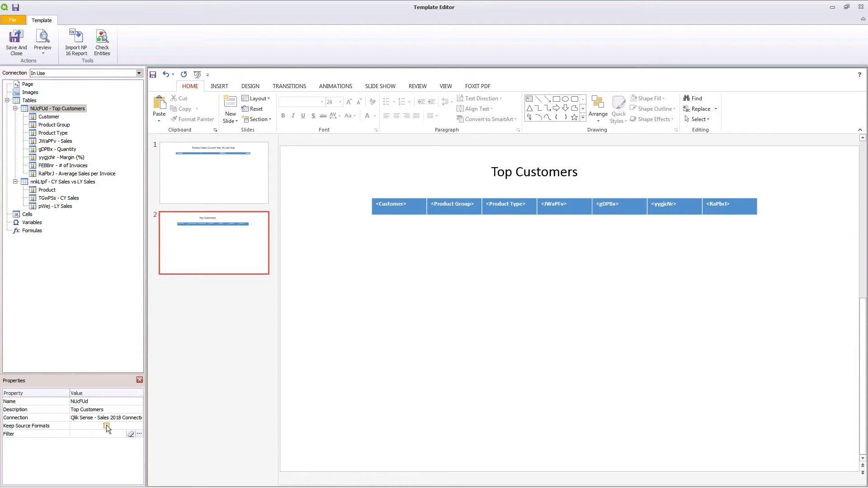
{"action": "left_click", "coordinate": [139, 434]}
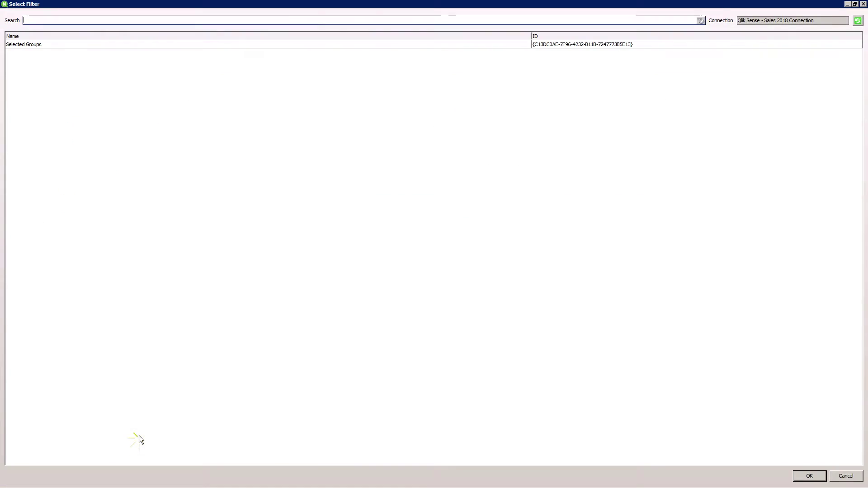
{"action": "left_click", "coordinate": [22, 46]}
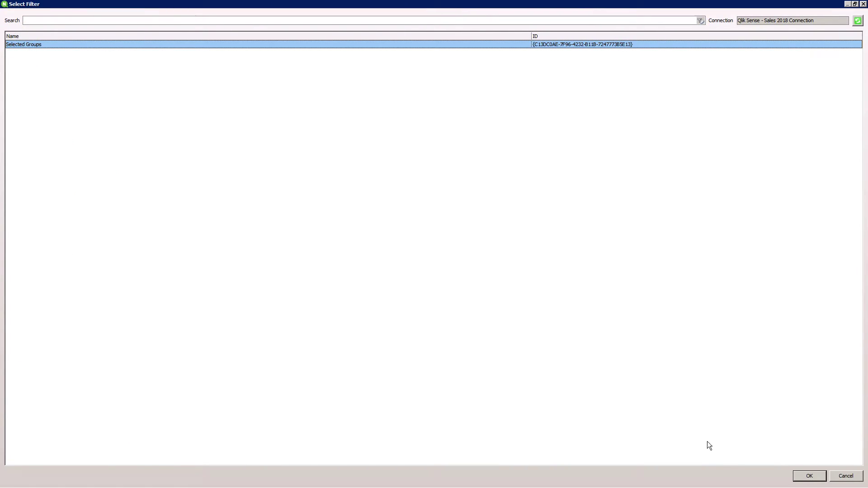
{"action": "left_click", "coordinate": [809, 477]}
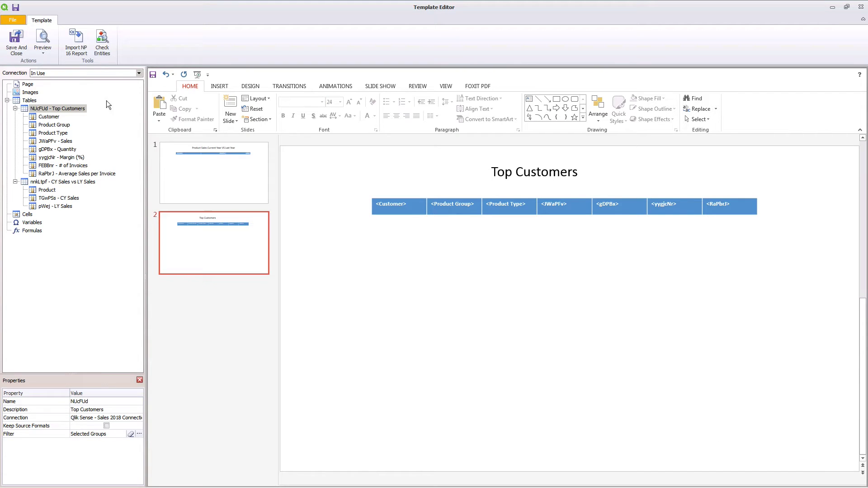
{"action": "left_click", "coordinate": [42, 40]}
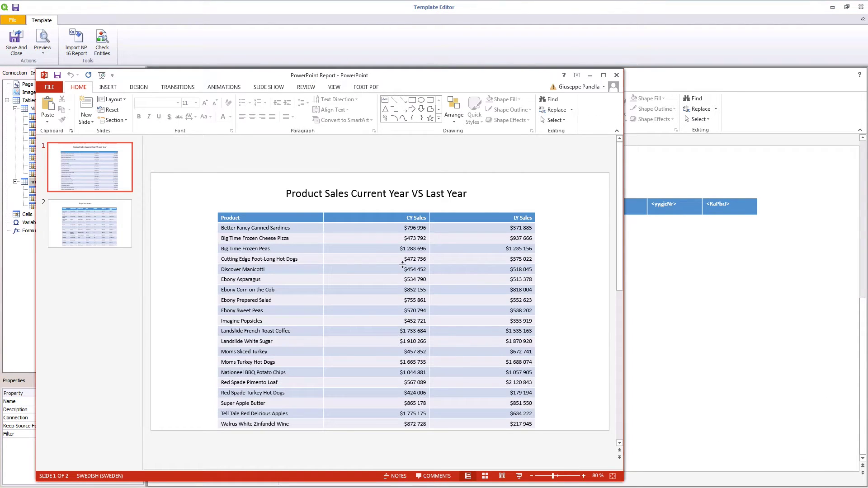
- Maximize the PowerPoint preview window to review the generated report
{"action": "left_click", "coordinate": [604, 75]}
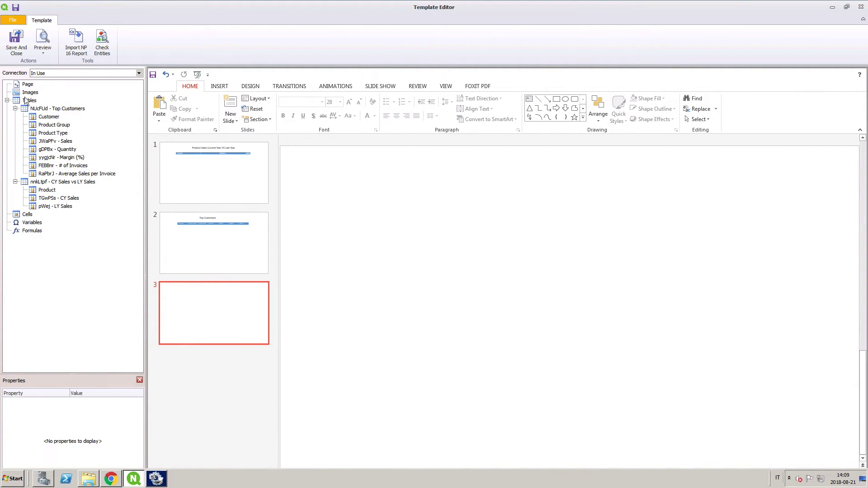
- Add the Total Salesman Sales object from the QlikView Sales Connection as a report table
{"action": "right_click", "coordinate": [25, 97]}
{"action": "left_click", "coordinate": [40, 101]}
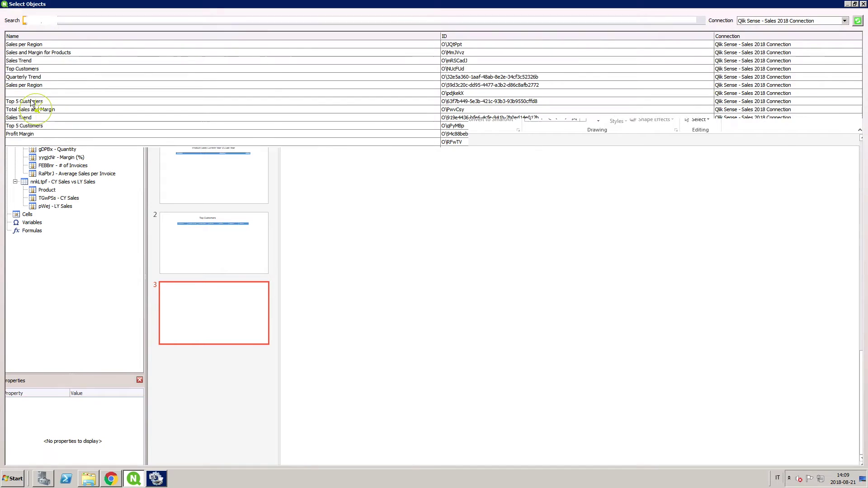
{"action": "left_click", "coordinate": [775, 21]}
{"action": "left_click", "coordinate": [746, 43]}
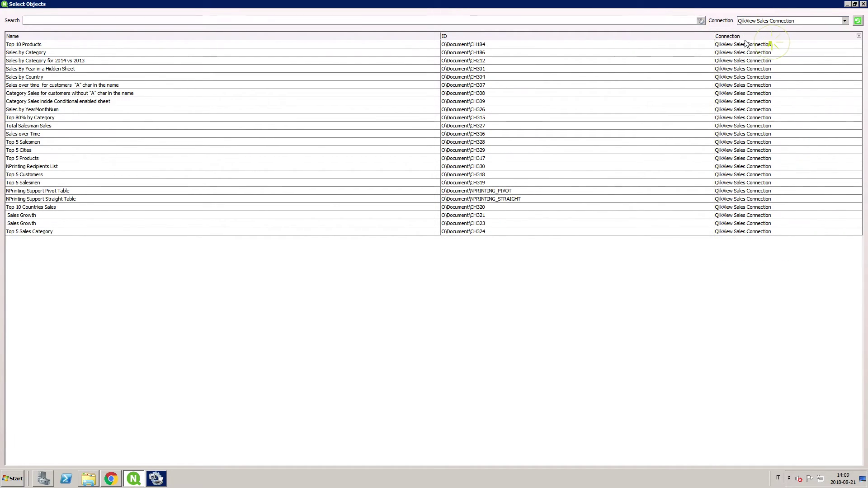
{"action": "double_click", "coordinate": [62, 126]}
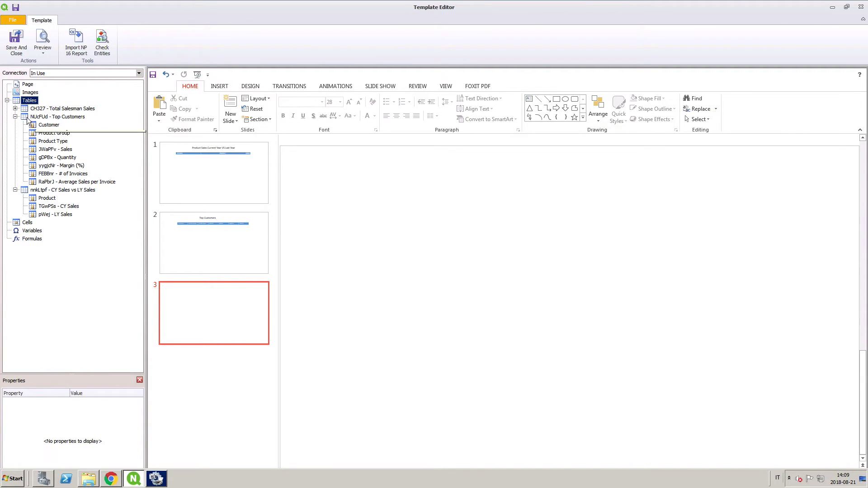
- Place Salesman, Total Sales, Mini Chart, Percentage and Sales as a table on slide 3
{"action": "left_click", "coordinate": [16, 110]}
{"action": "left_click", "coordinate": [41, 117]}
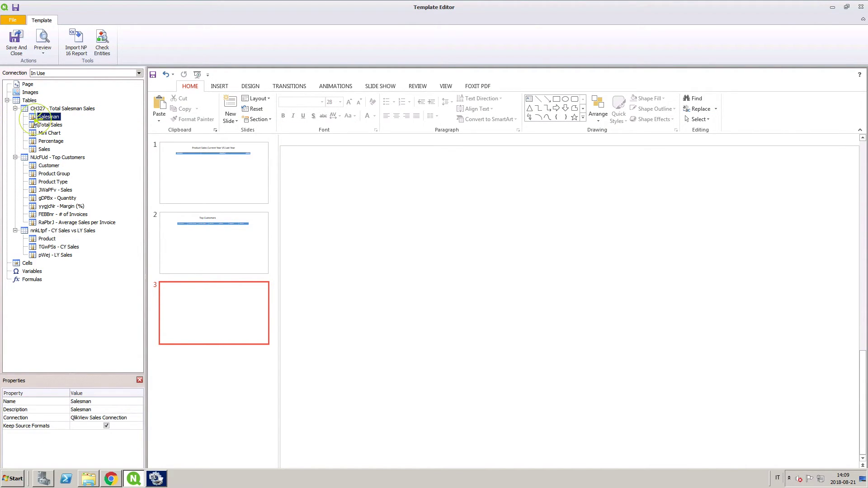
{"action": "left_click", "coordinate": [42, 126], "text": "ctrl"}
{"action": "left_click", "coordinate": [41, 134], "text": "ctrl"}
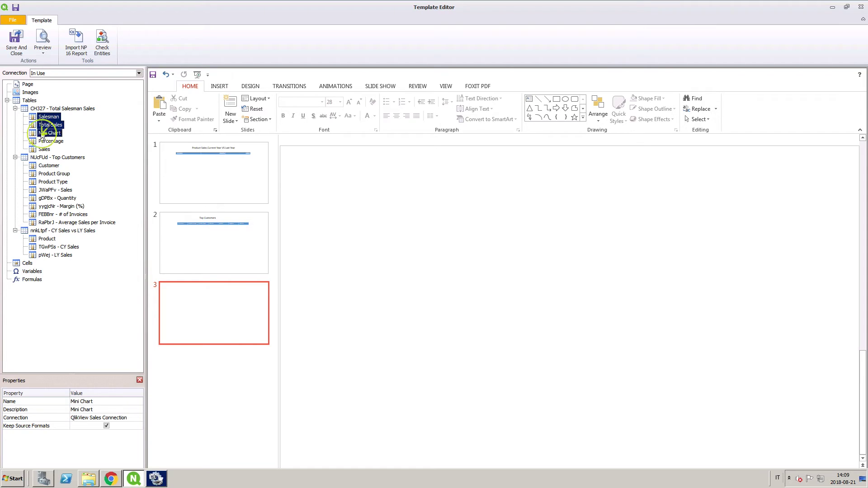
{"action": "left_click", "coordinate": [43, 141], "text": "ctrl"}
{"action": "left_click", "coordinate": [44, 150], "text": "ctrl"}
{"action": "left_click_drag", "start_coordinate": [44, 152], "coordinate": [387, 188]}
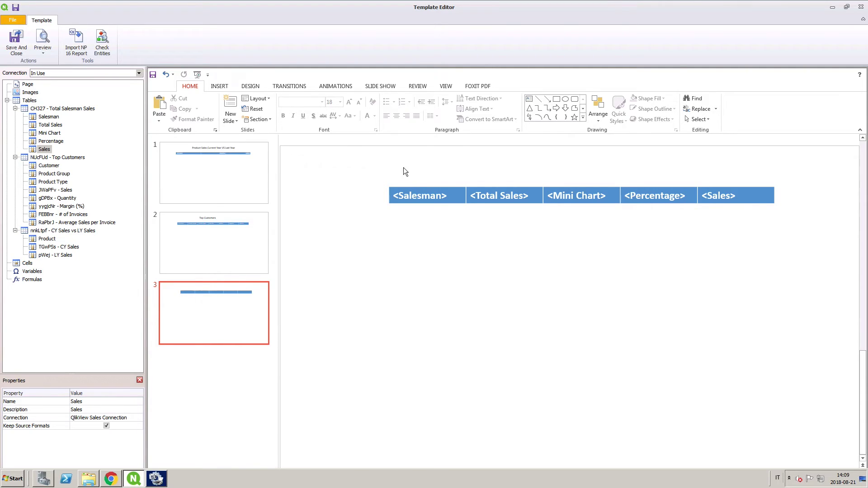
- Add a 'Top 5 Salesman Sales' title, untick Keep Source Formats, and enter Custom Rows 1-5
{"action": "left_click", "coordinate": [219, 87]}
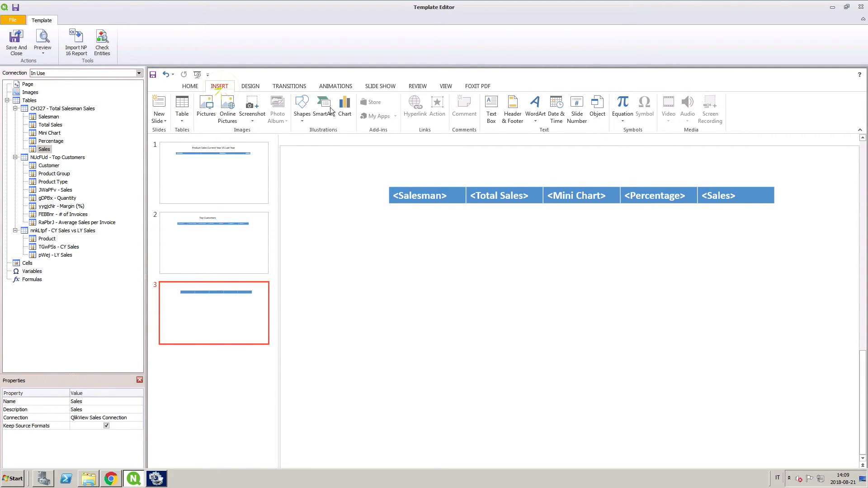
{"action": "left_click", "coordinate": [490, 109]}
{"action": "left_click", "coordinate": [498, 164]}
{"action": "type", "text": "Top 5 Salesman Sales"}
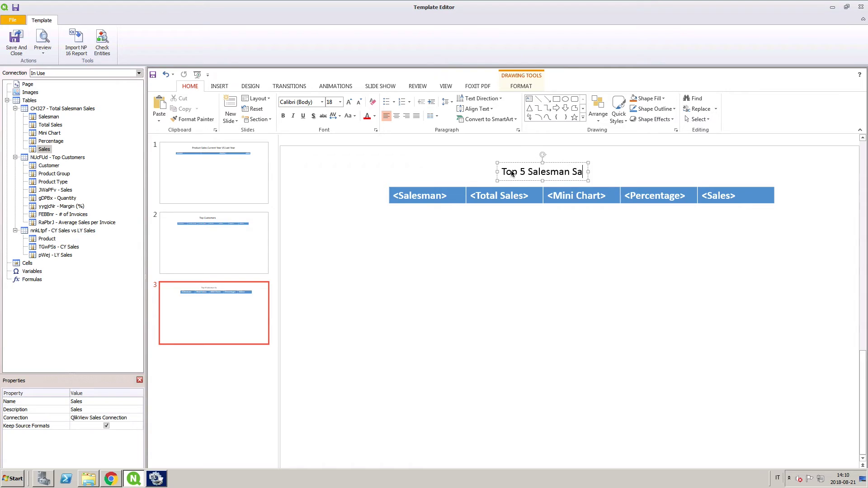
{"action": "left_click", "coordinate": [514, 248]}
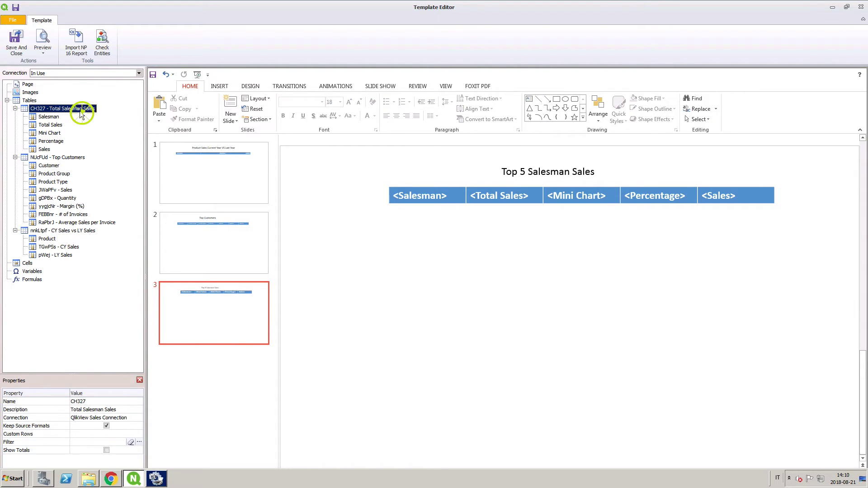
{"action": "left_click", "coordinate": [105, 426]}
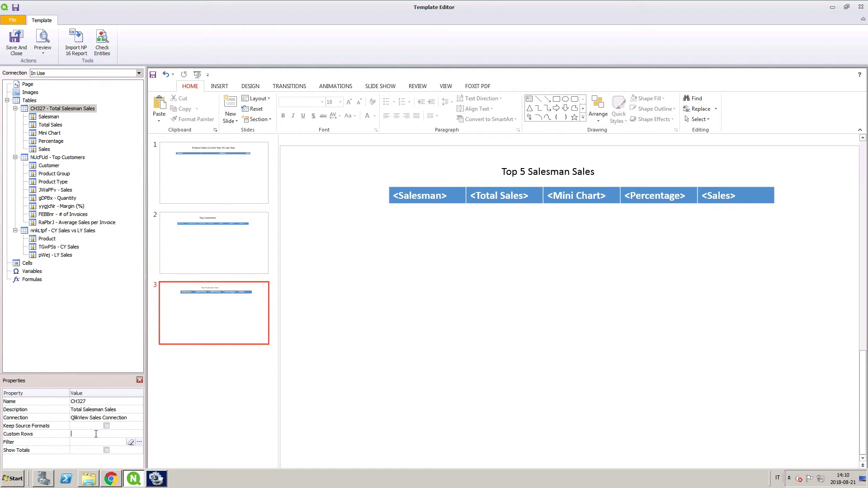
{"action": "type", "text": "1-5"}
- Commit the 1-5 row limit, generate the preview, and view slides 2 and 3
{"action": "key", "text": "Tab"}
{"action": "left_click", "coordinate": [44, 36]}
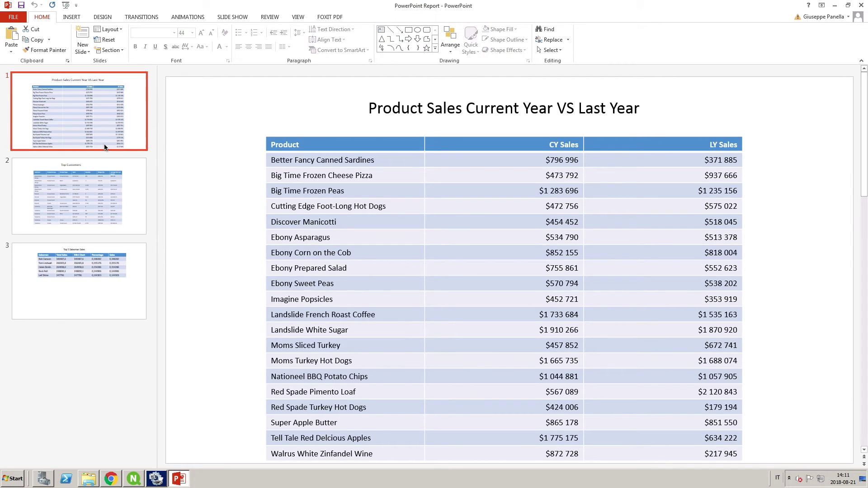
{"action": "left_click", "coordinate": [110, 192]}
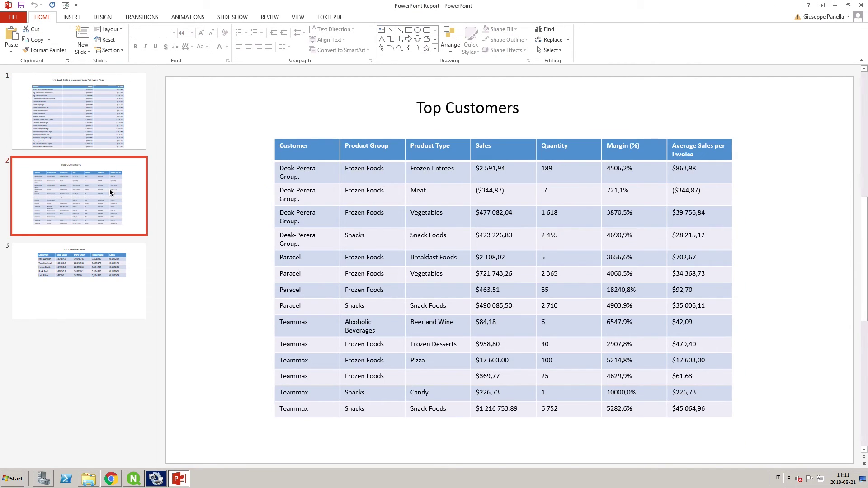
{"action": "left_click", "coordinate": [108, 273]}
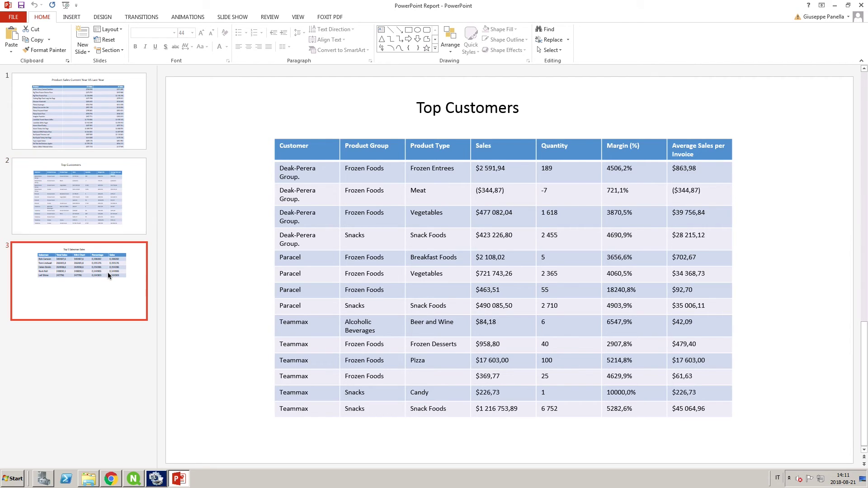